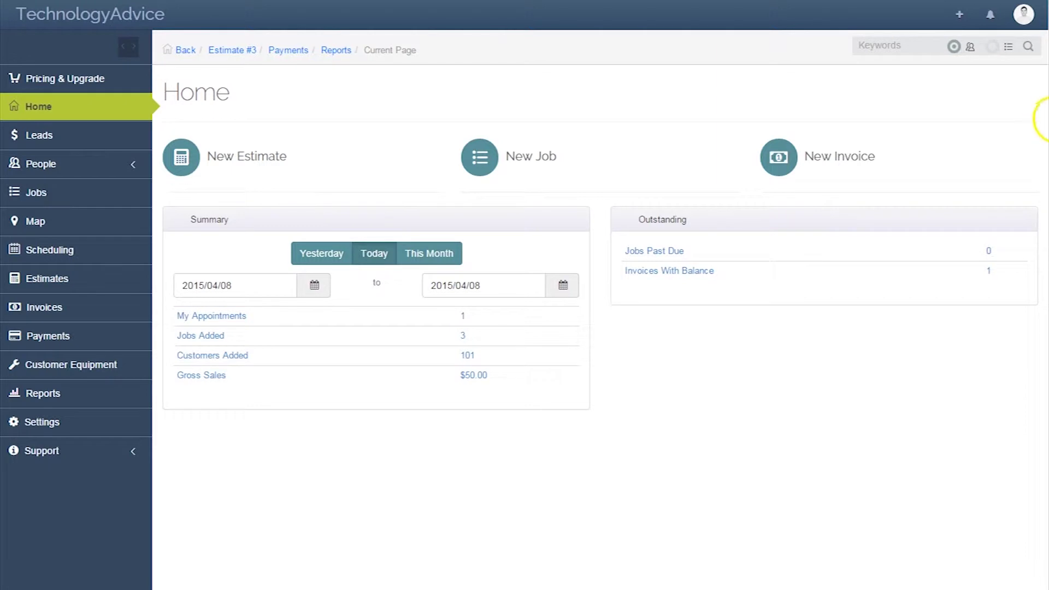
pyautogui.moveTo(1047, 116); pyautogui.dragTo(1021, 175)
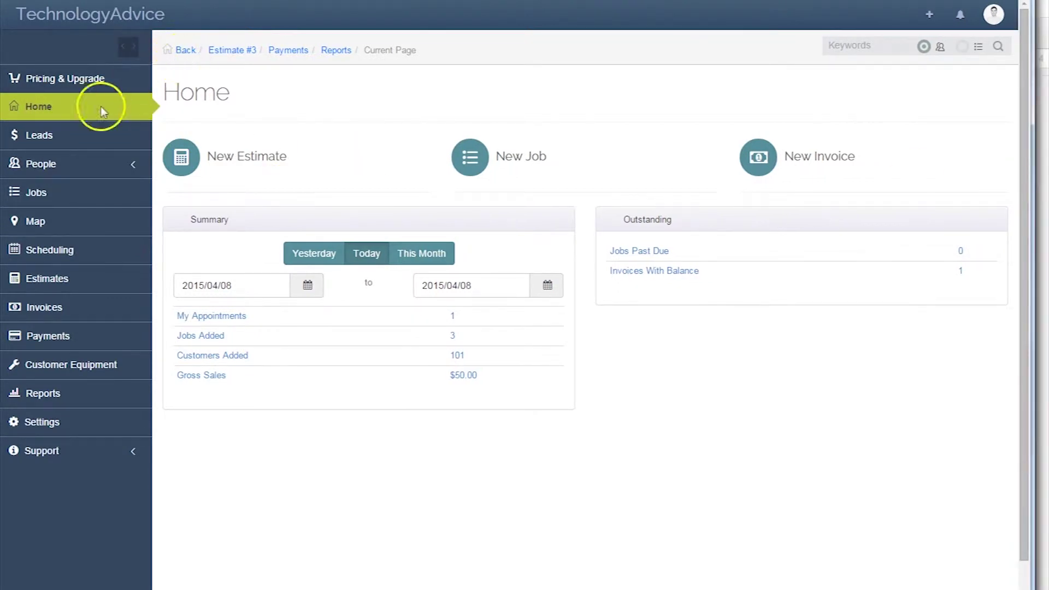
pyautogui.click(931, 16)
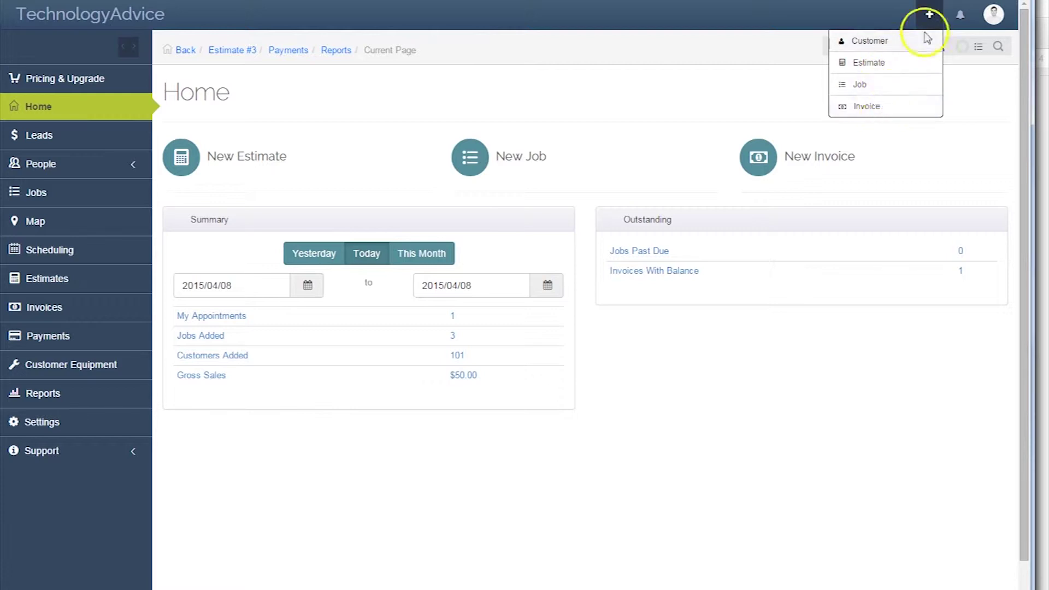
pyautogui.click(961, 16)
pyautogui.click(993, 16)
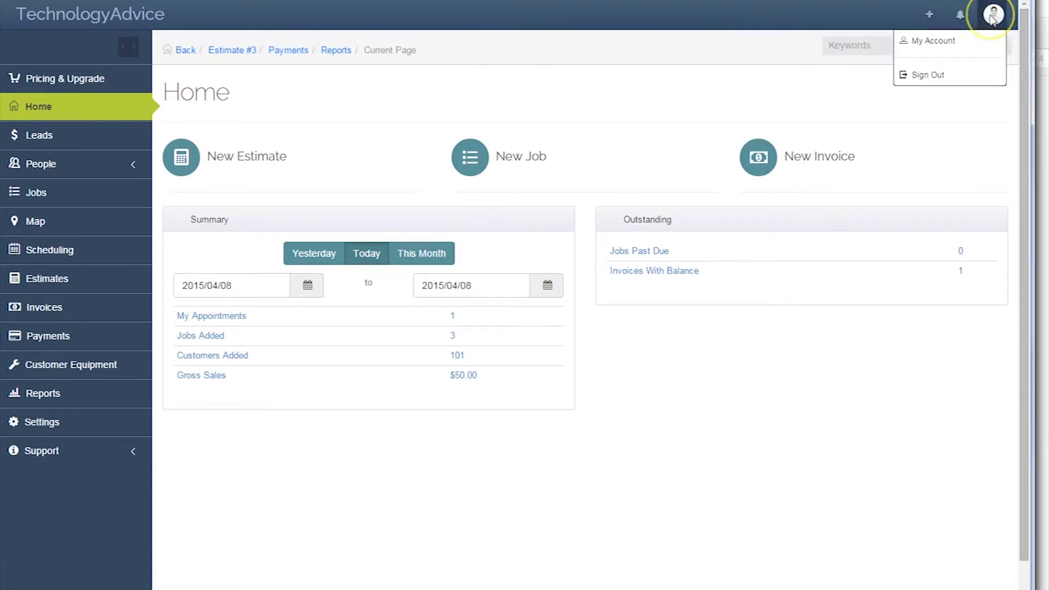
pyautogui.click(815, 92)
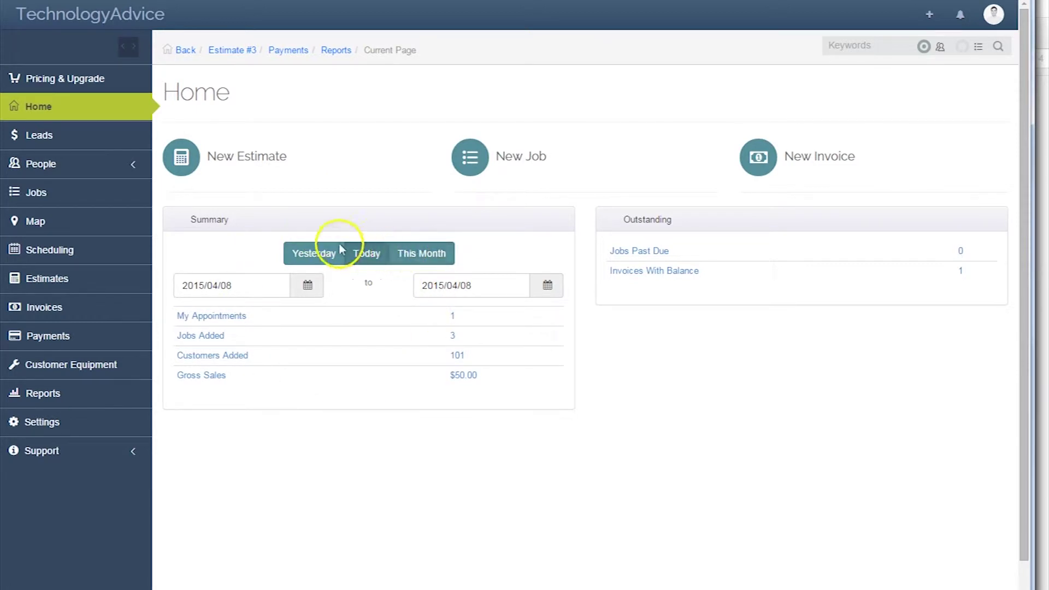
# Step: Start a new job for the customer Espresso Yourself
pyautogui.click(476, 160)
pyautogui.click(483, 291)
pyautogui.scroll(-3, 669, 361)
pyautogui.click(627, 383)
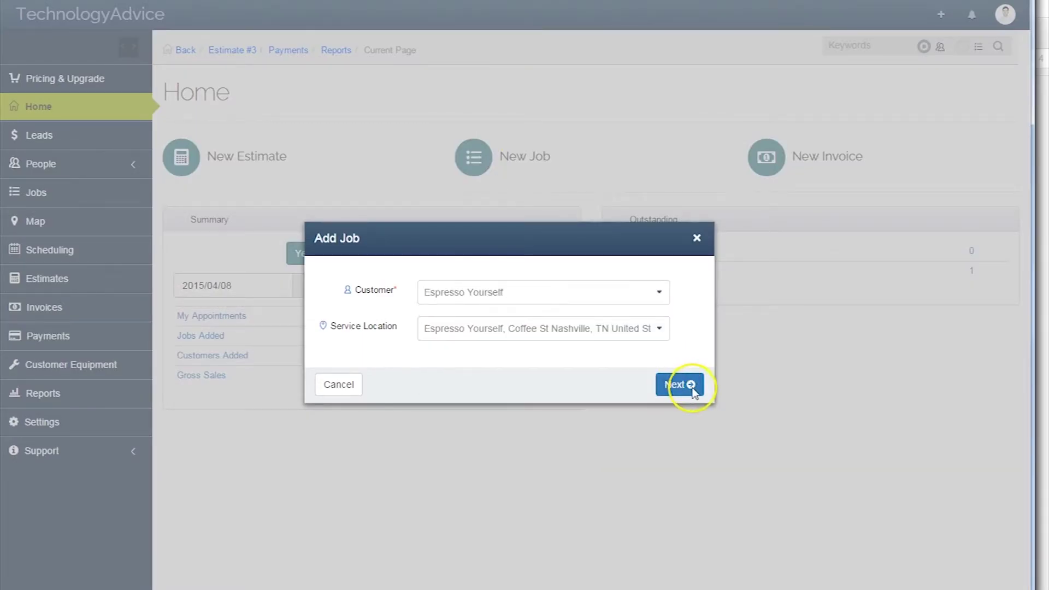
pyautogui.click(686, 385)
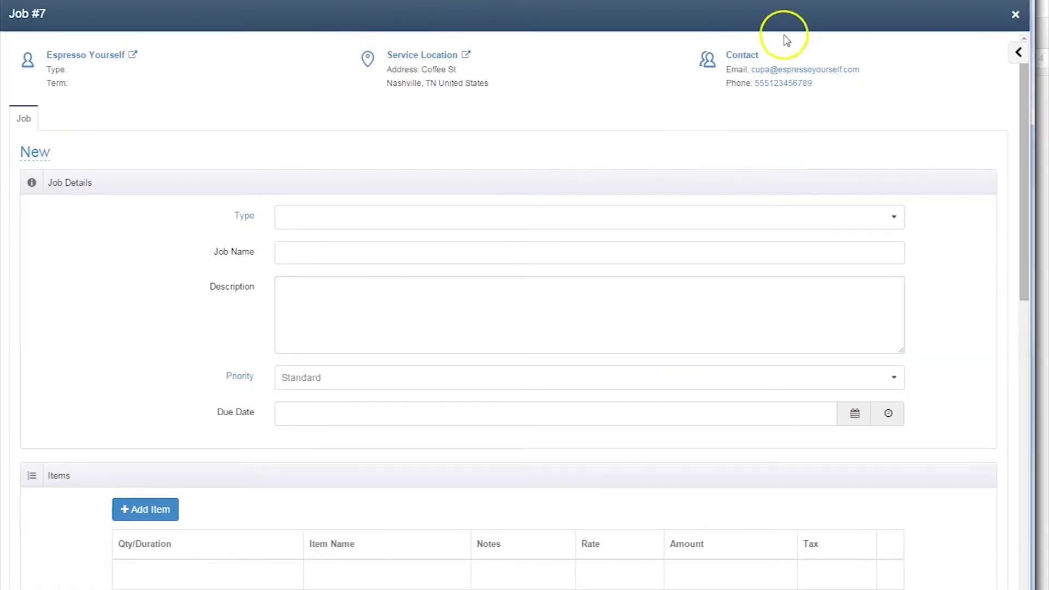
# Step: Set the job type to Repair and describe it as 'Need to repair phone system'
pyautogui.click(823, 226)
pyautogui.click(805, 306)
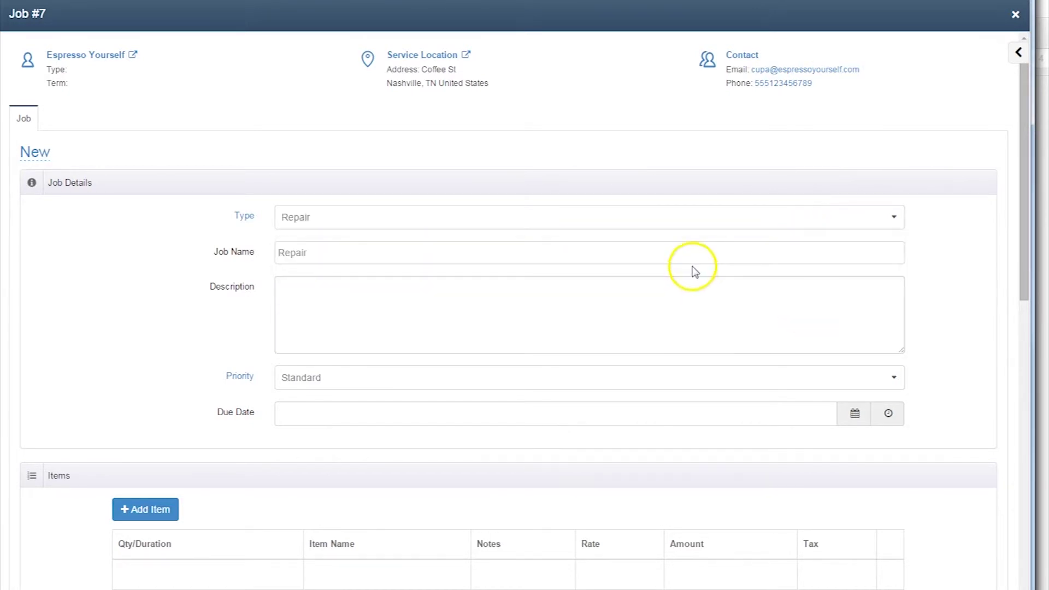
pyautogui.click(701, 261)
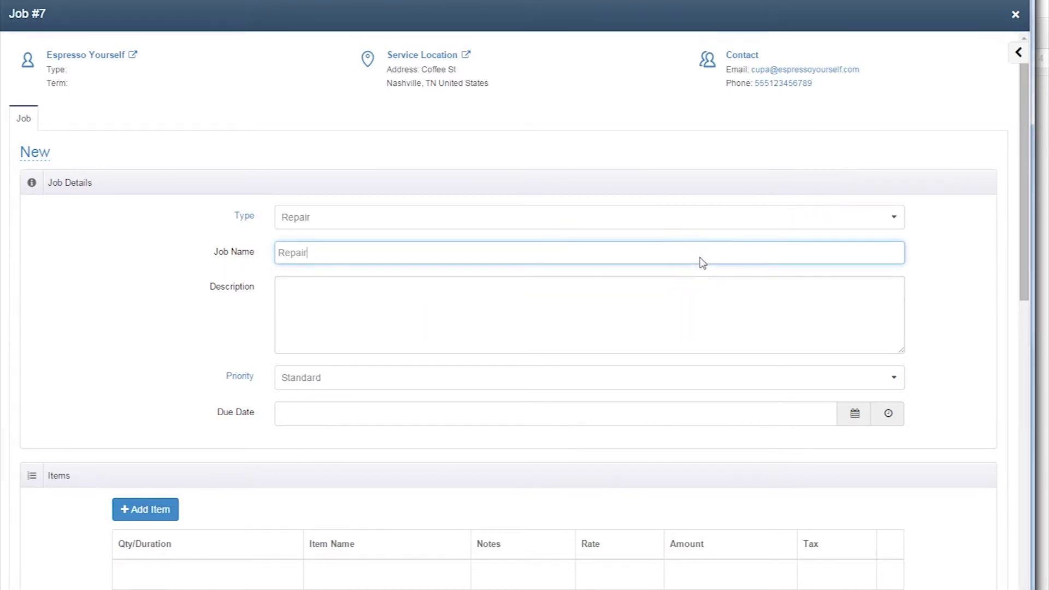
pyautogui.press('Tab')
pyautogui.write('Need to repair phone system')
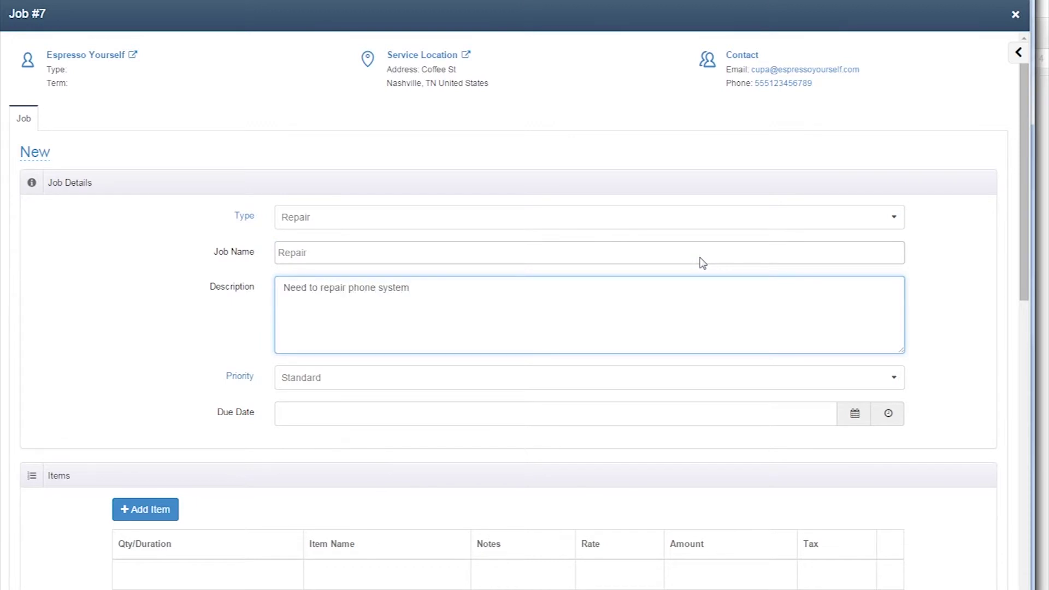
# Step: Add Phone Package 1 at $500 as a line item on the job
pyautogui.click(145, 510)
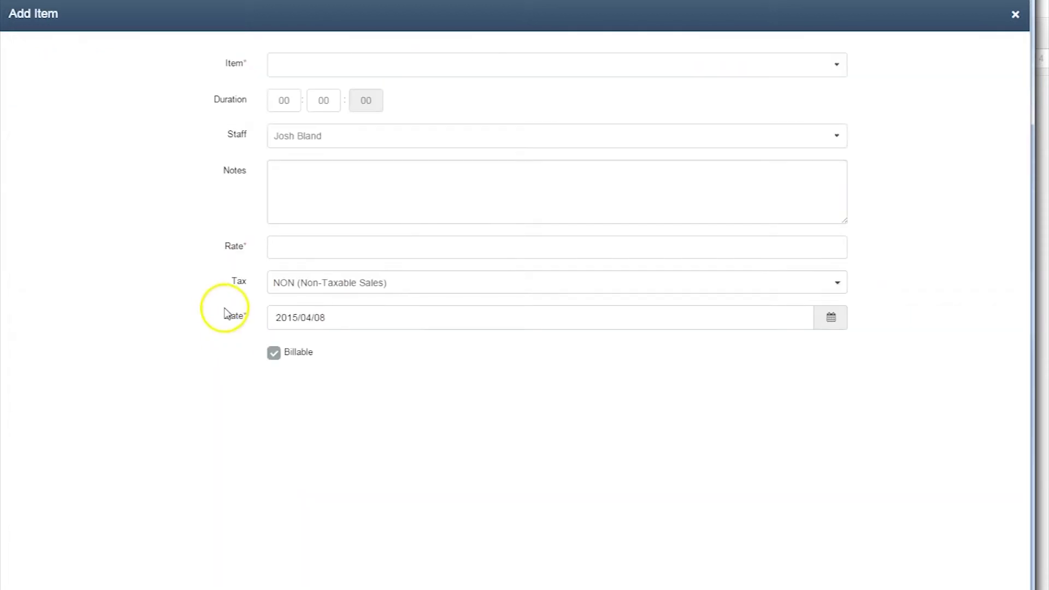
pyautogui.click(344, 67)
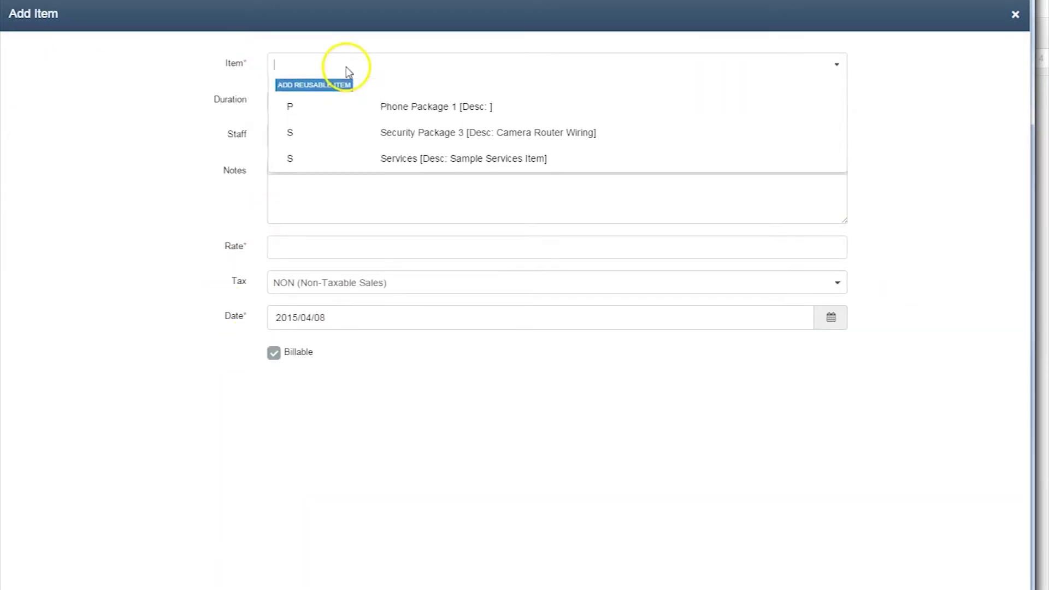
pyautogui.click(469, 121)
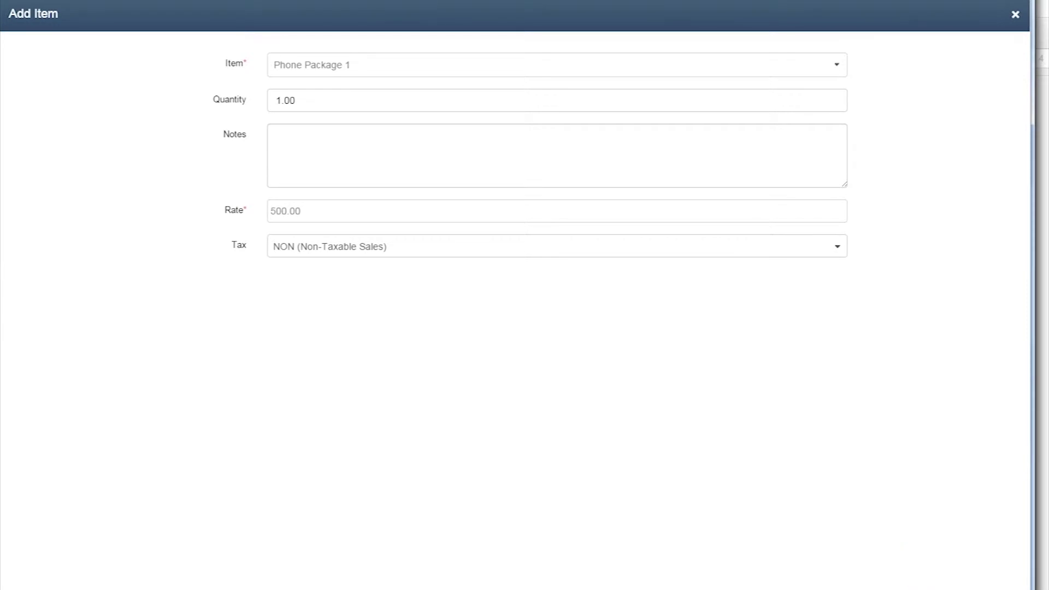
pyautogui.click(956, 576)
# Step: Assign a staff member and schedule the appointment for 2015/04/09
pyautogui.click(336, 391)
pyautogui.click(316, 451)
pyautogui.click(784, 393)
pyautogui.scroll(-3, 601, 393)
pyautogui.click(563, 338)
pyautogui.click(542, 408)
pyautogui.click(940, 584)
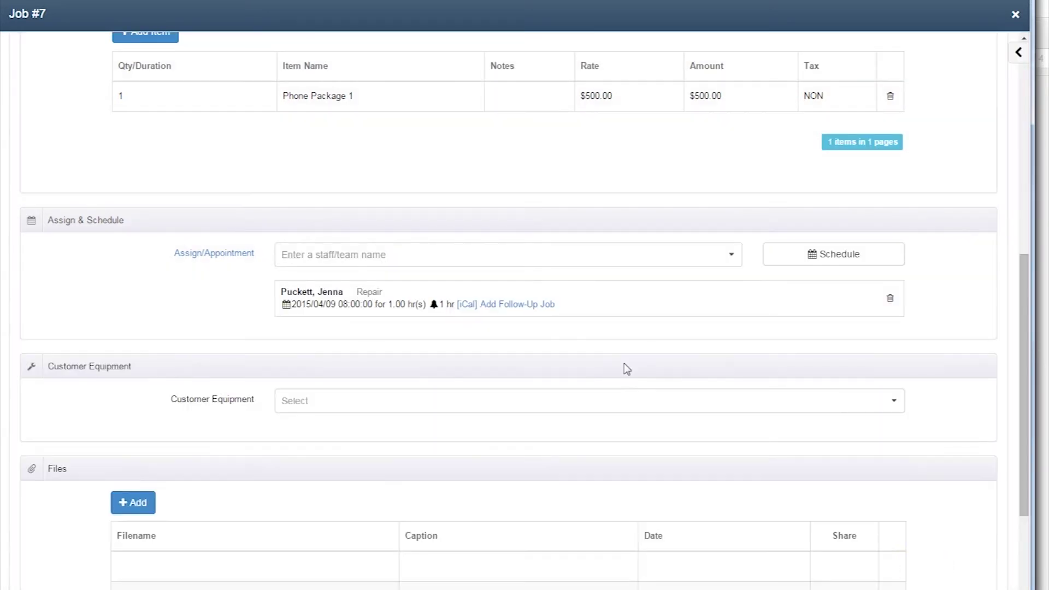
# Step: Link the customer's Phone System equipment to the job
pyautogui.scroll(-1, 626, 369)
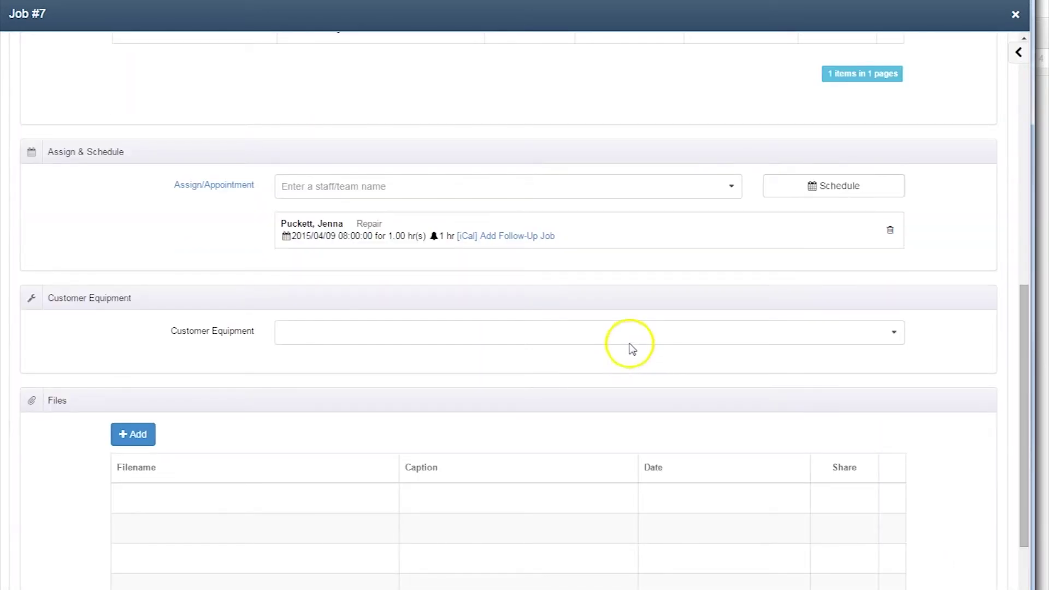
pyautogui.click(627, 338)
pyautogui.click(619, 387)
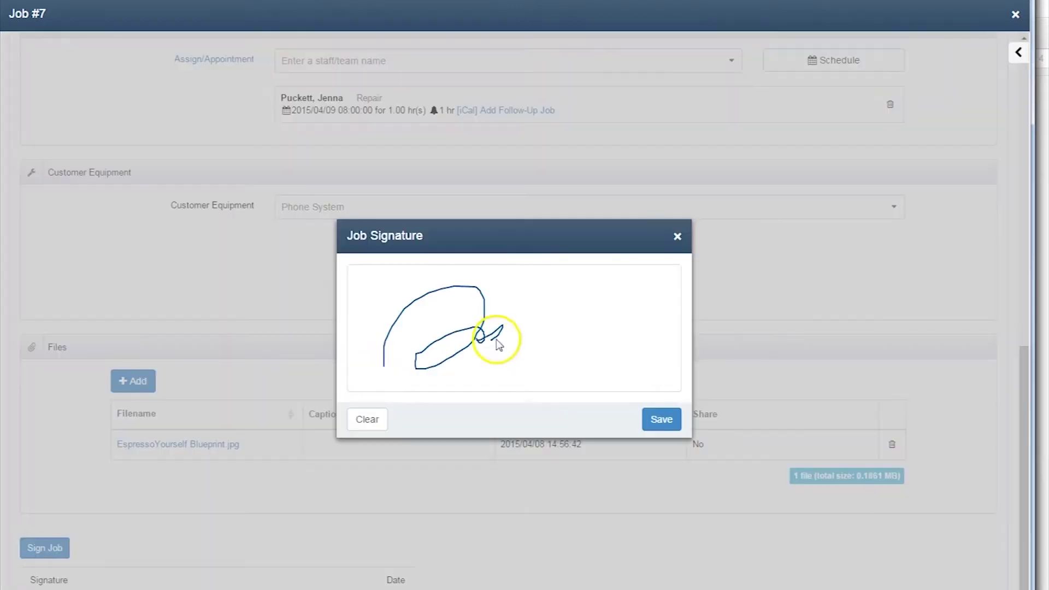
# Step: Draw the customer's signature and save it to the job
pyautogui.moveTo(497, 340)
pyautogui.mouseDown()
pyautogui.moveTo(544, 316)
pyautogui.moveTo(628, 351)
pyautogui.mouseUp()
pyautogui.click(679, 425)
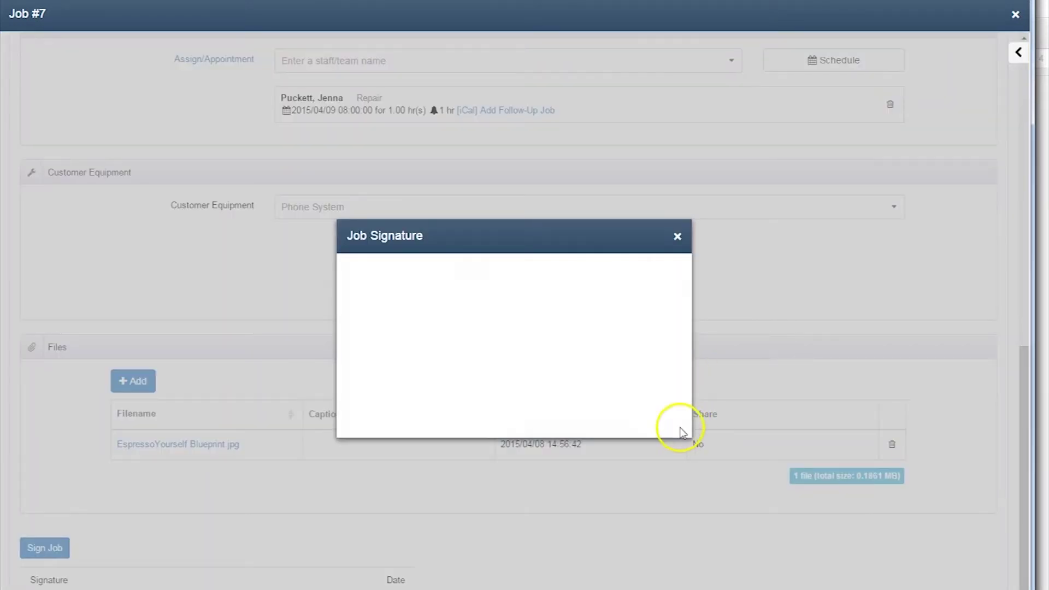
pyautogui.scroll(-2, 880, 188)
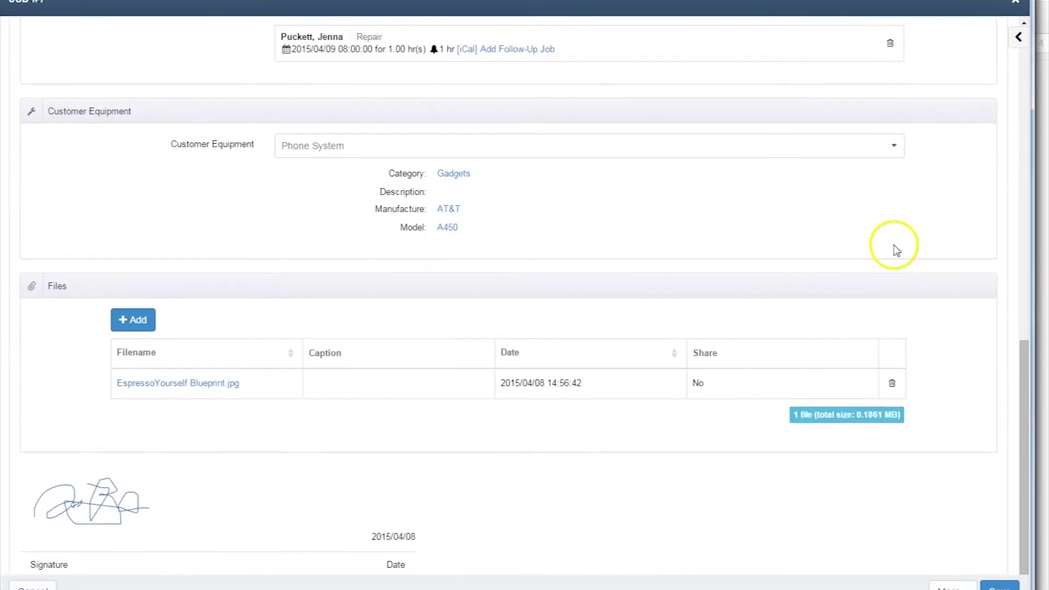
pyautogui.click(951, 574)
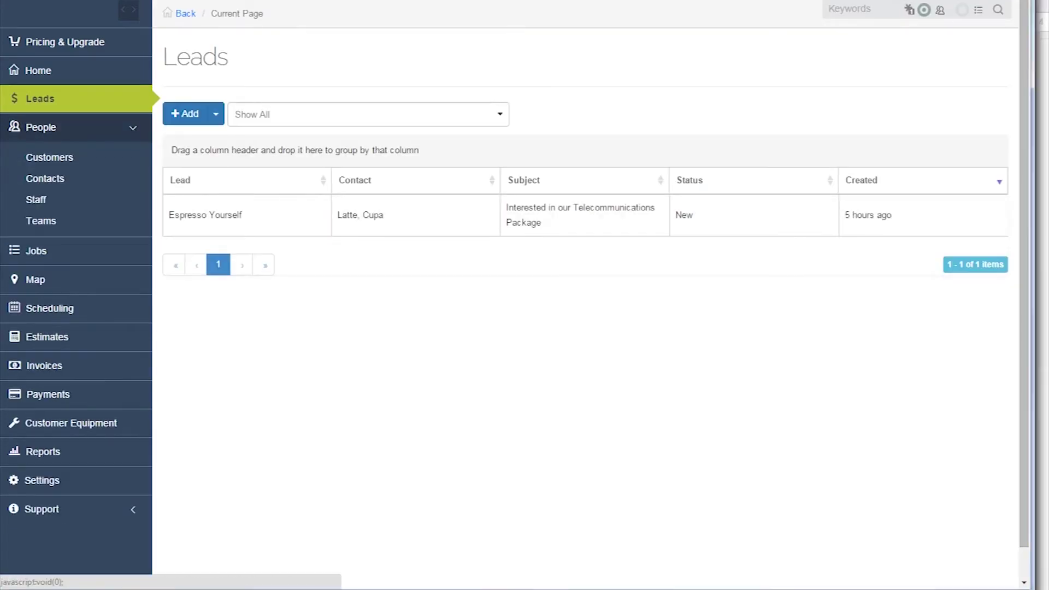
# Step: View jobs and team members on the Nashville map, then go to Scheduling
pyautogui.click(36, 251)
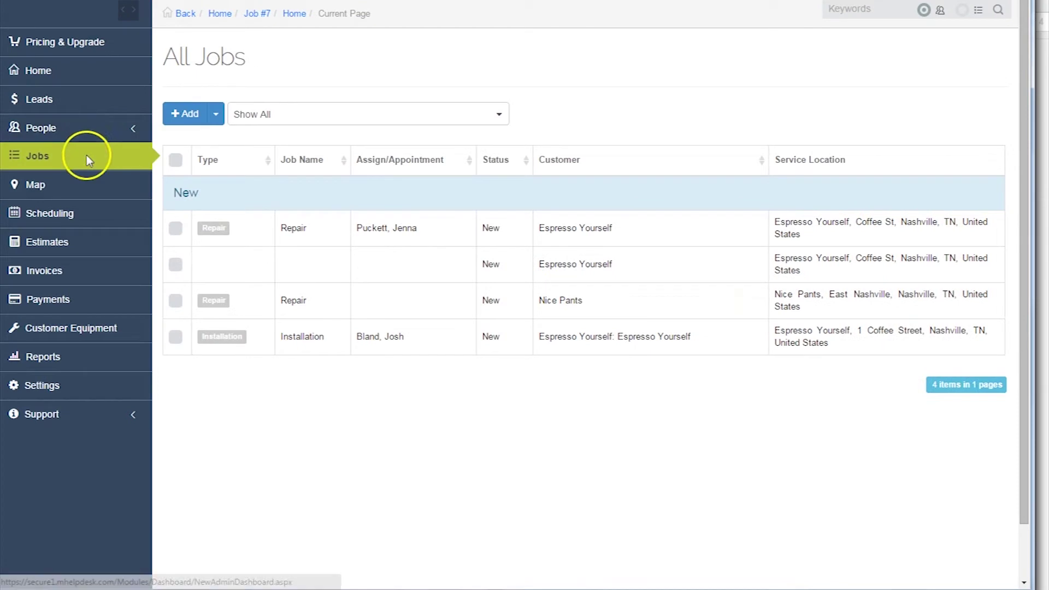
pyautogui.click(82, 185)
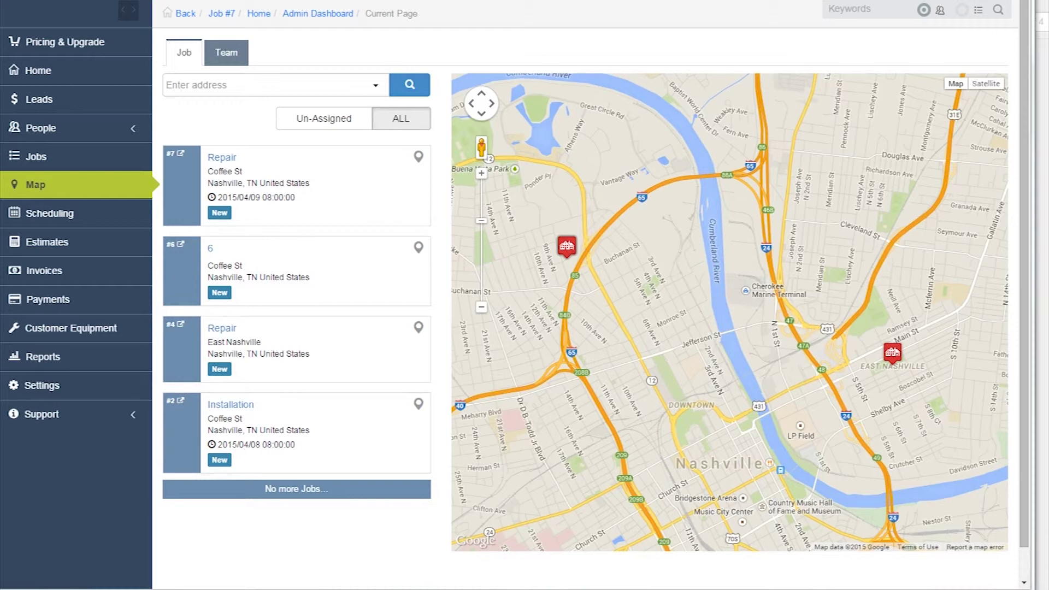
pyautogui.click(227, 53)
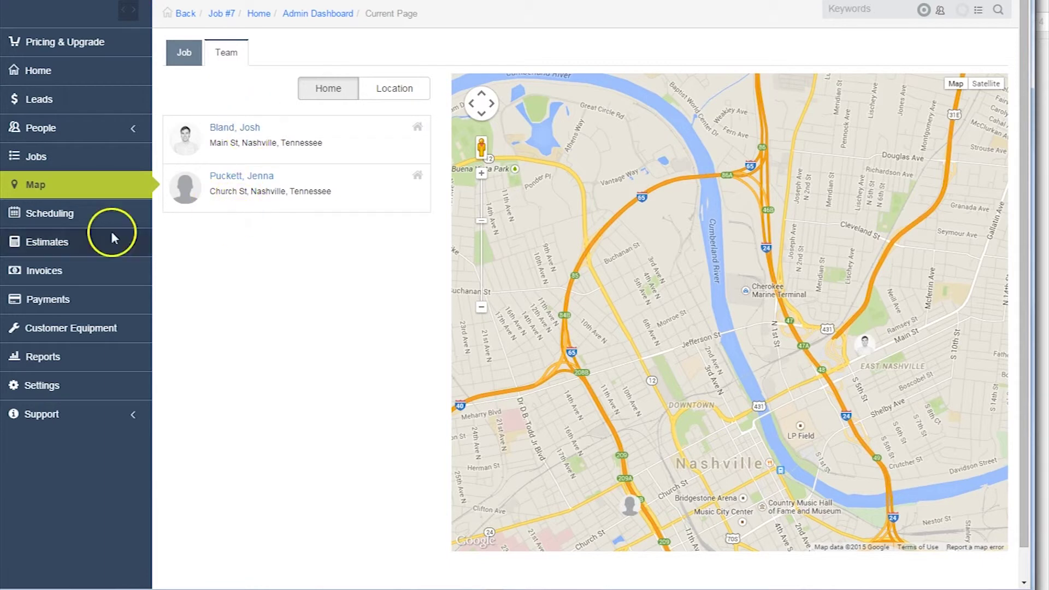
pyautogui.click(93, 218)
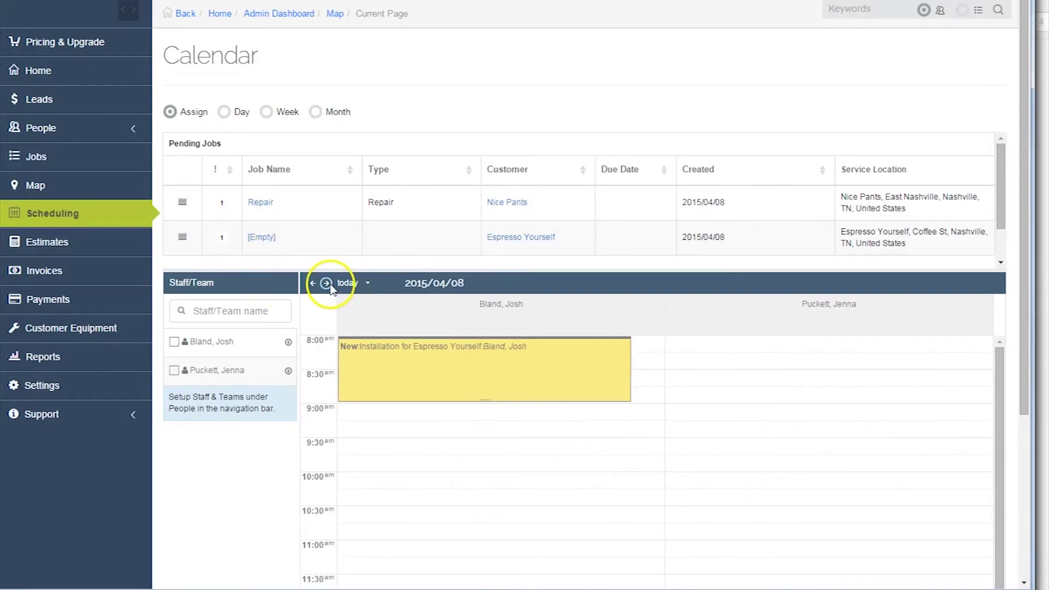
# Step: Move the calendar to 2015/04/09 and review the 8AM Espresso Yourself Repair appointment
pyautogui.click(326, 283)
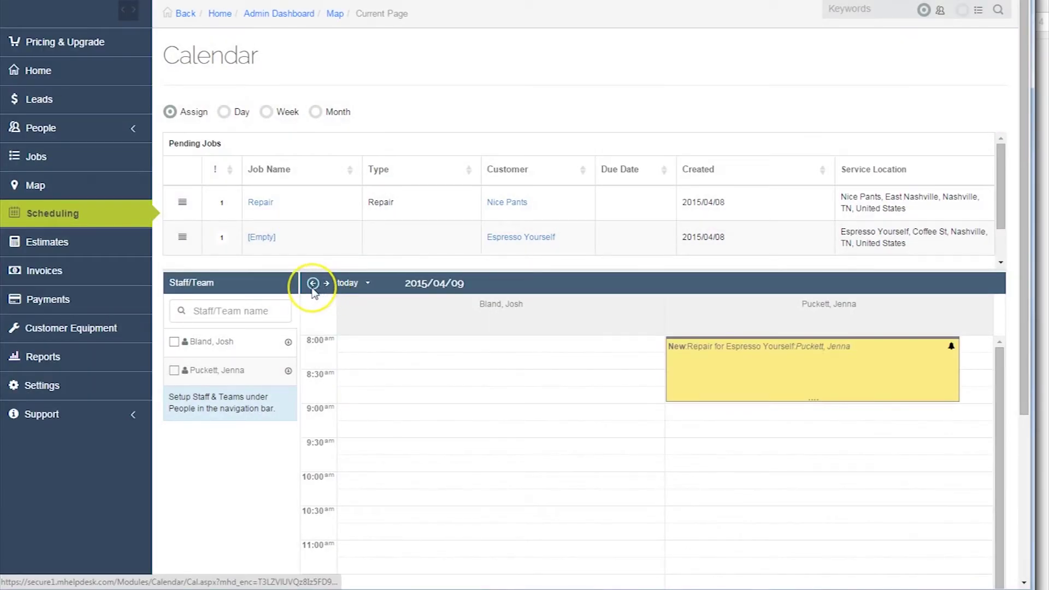
pyautogui.click(313, 283)
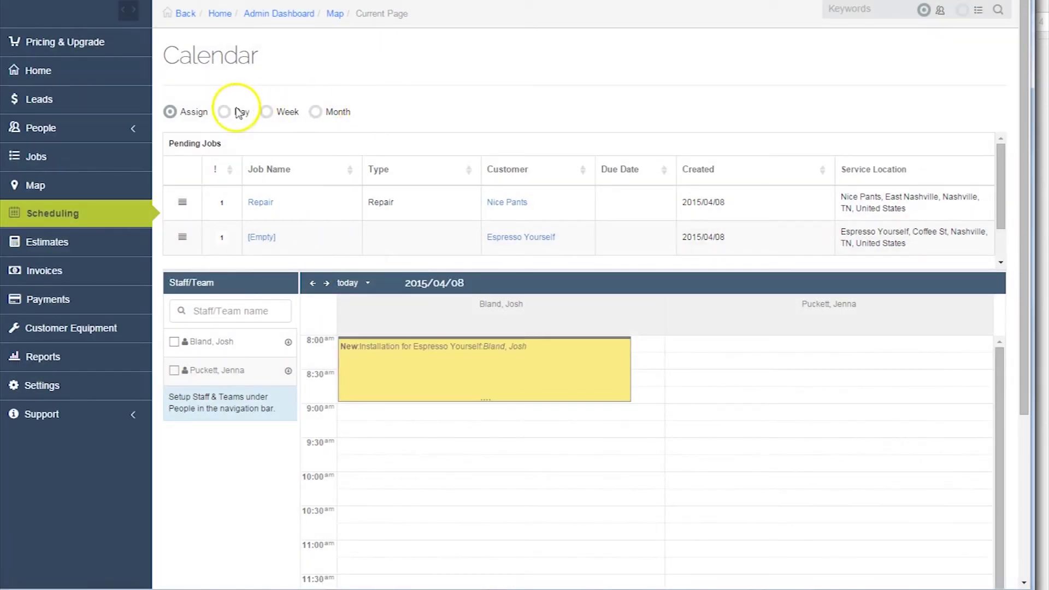
pyautogui.moveTo(410, 380)
pyautogui.click(327, 283)
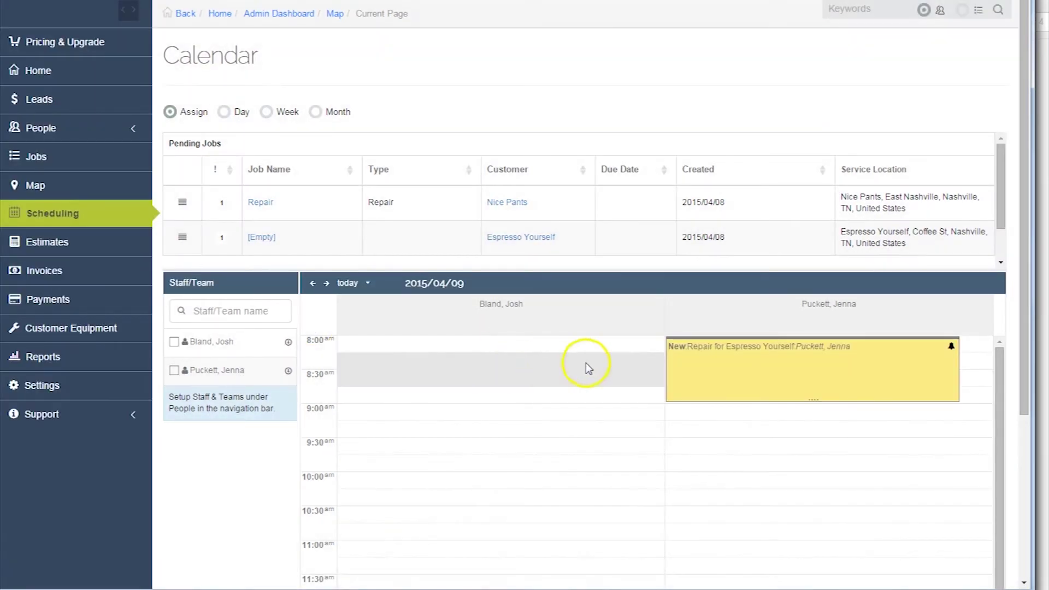
pyautogui.click(710, 367)
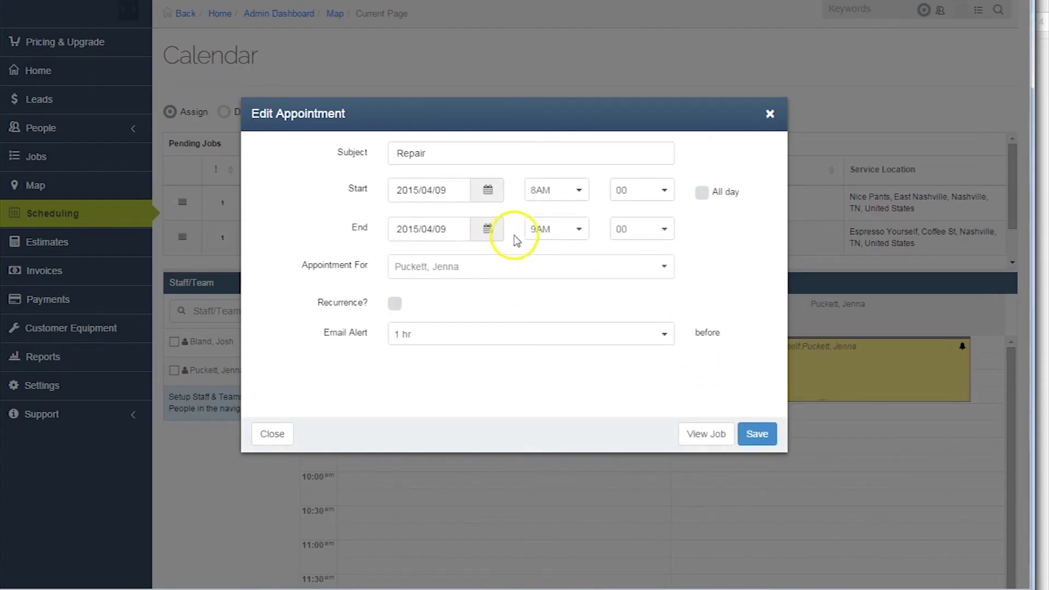
pyautogui.click(769, 114)
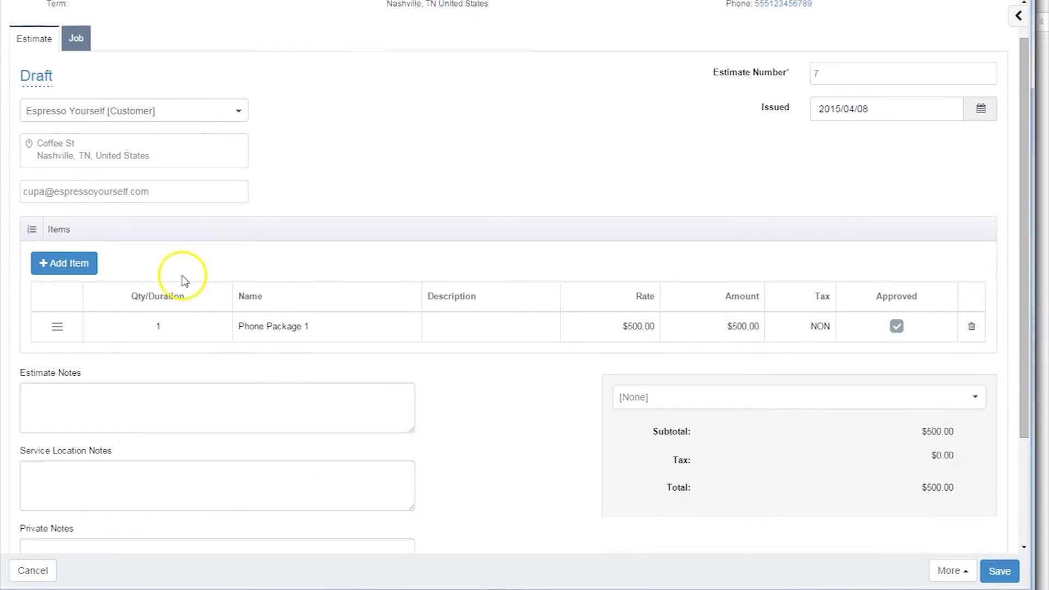
# Step: Add a Services line with quantity 0.5 to the job's estimate
pyautogui.click(63, 263)
pyautogui.click(484, 166)
pyautogui.click(480, 264)
pyautogui.click(441, 198)
pyautogui.write('0.5')
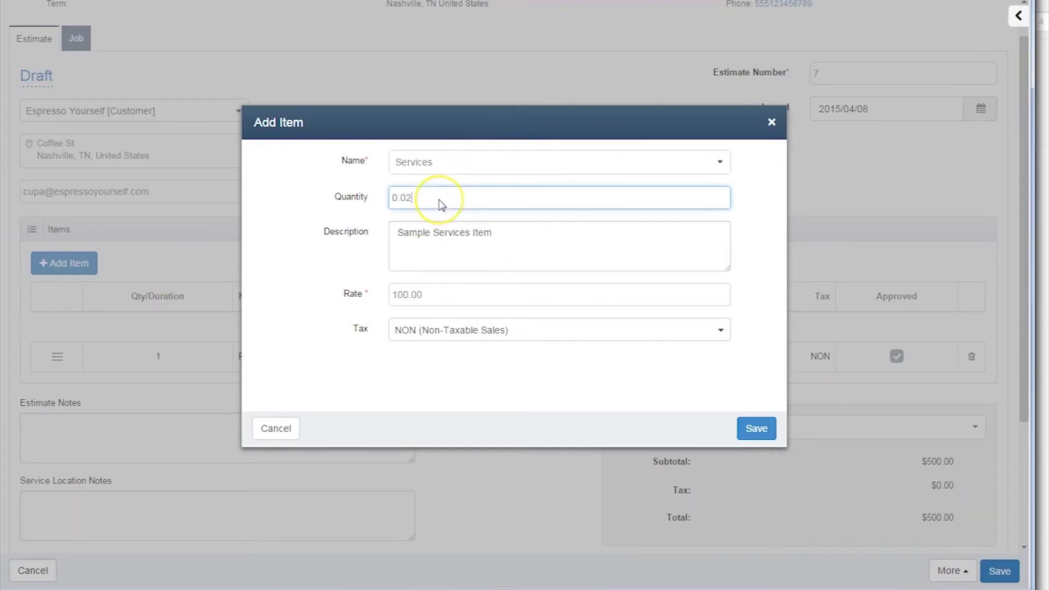
pyautogui.press('Return')
pyautogui.click(1000, 572)
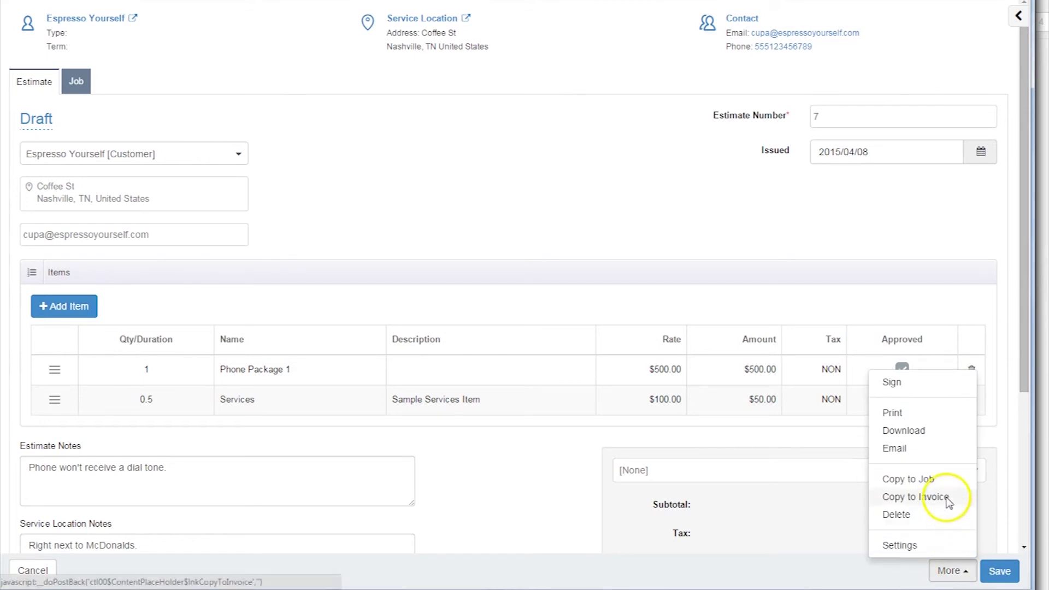
# Step: Copy the approved estimate into an invoice, sign it, and save it
pyautogui.click(946, 497)
pyautogui.click(691, 346)
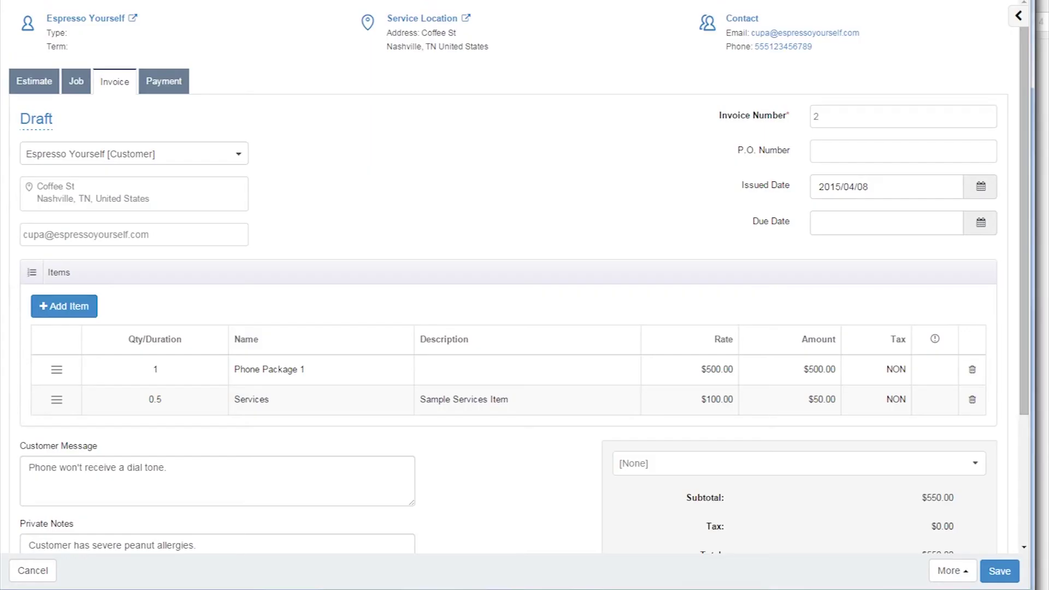
pyautogui.scroll(-3, 52, 433)
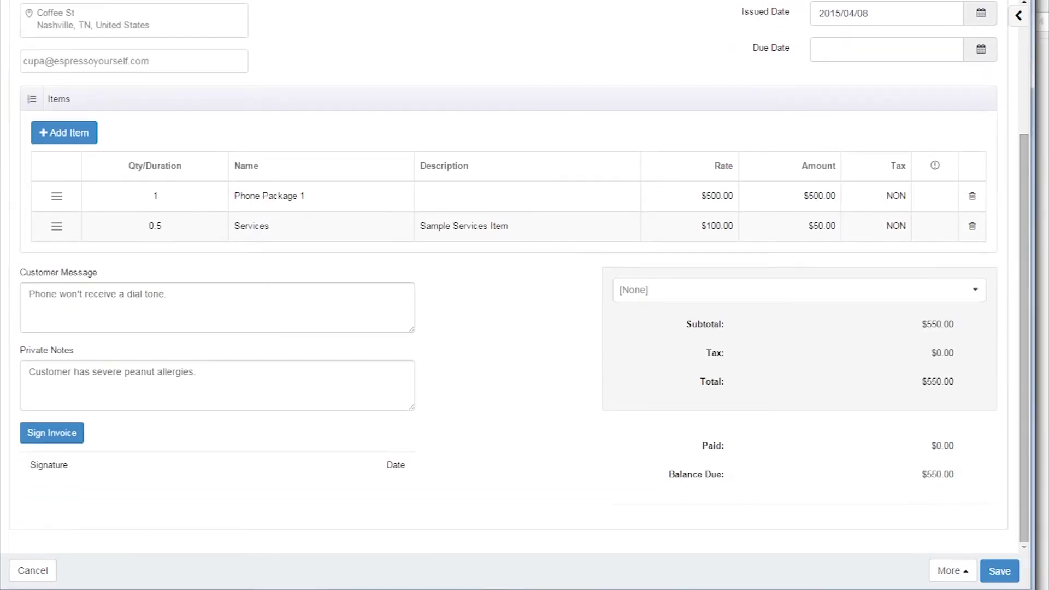
pyautogui.click(52, 433)
pyautogui.moveTo(429, 305)
pyautogui.mouseDown()
pyautogui.moveTo(487, 265)
pyautogui.moveTo(525, 273)
pyautogui.moveTo(534, 300)
pyautogui.moveTo(520, 280)
pyautogui.mouseUp()
pyautogui.click(664, 391)
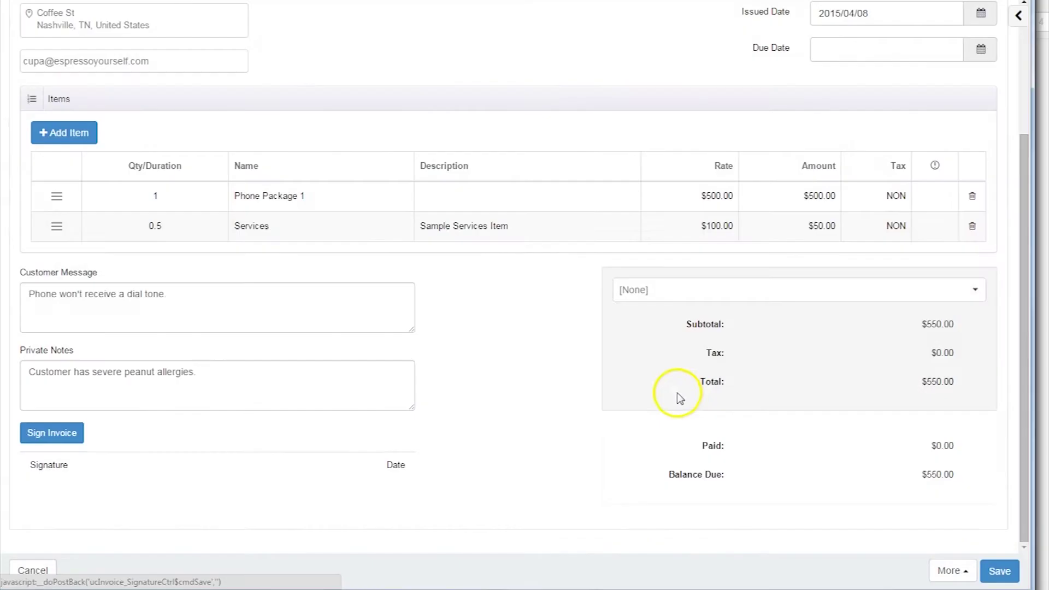
pyautogui.click(999, 571)
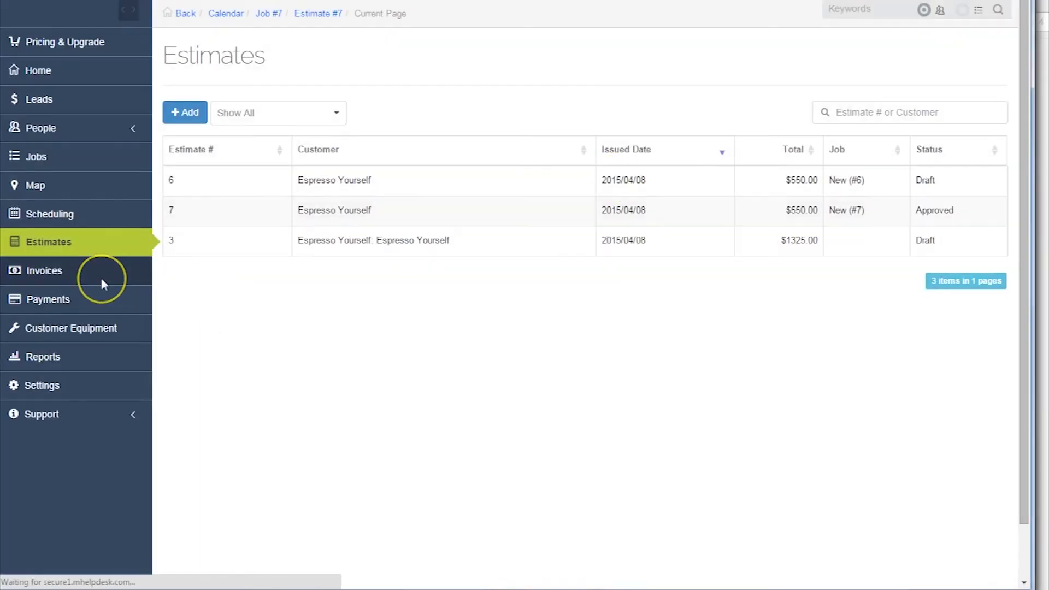
# Step: Browse the Invoices, Payments and Customer Equipment lists, then view the Reports list
pyautogui.click(102, 279)
pyautogui.click(100, 300)
pyautogui.click(107, 327)
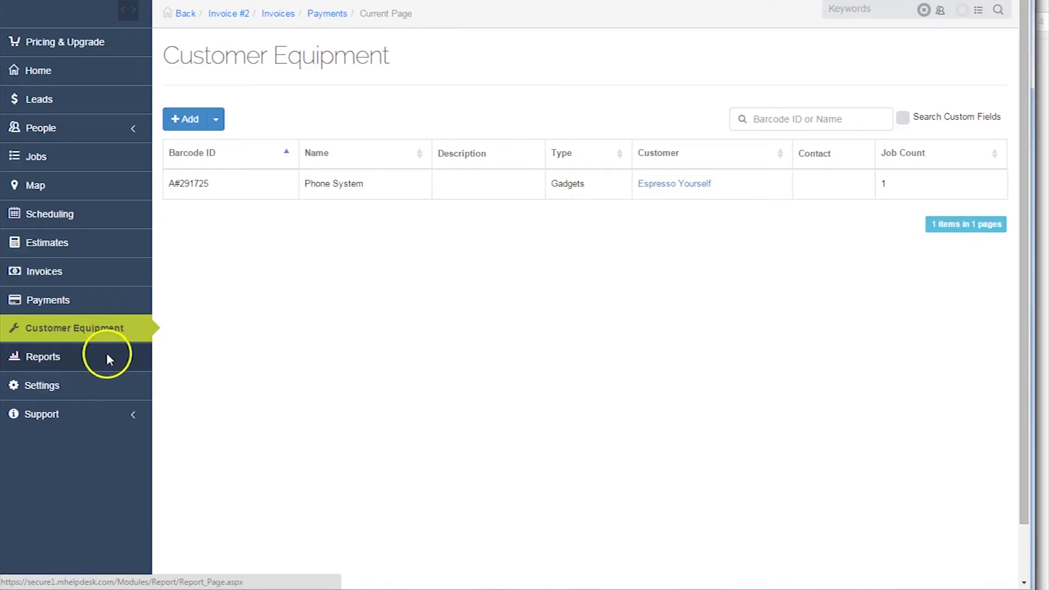
pyautogui.click(102, 362)
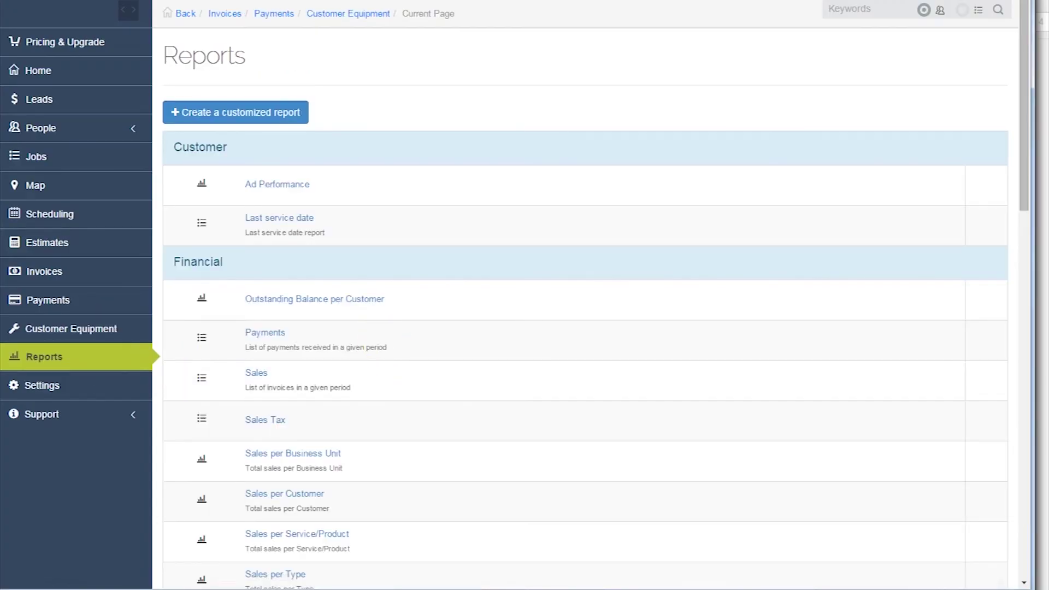
pyautogui.moveTo(1025, 104)
pyautogui.mouseDown()
pyautogui.moveTo(1024, 239)
pyautogui.moveTo(1024, 98)
pyautogui.mouseUp()
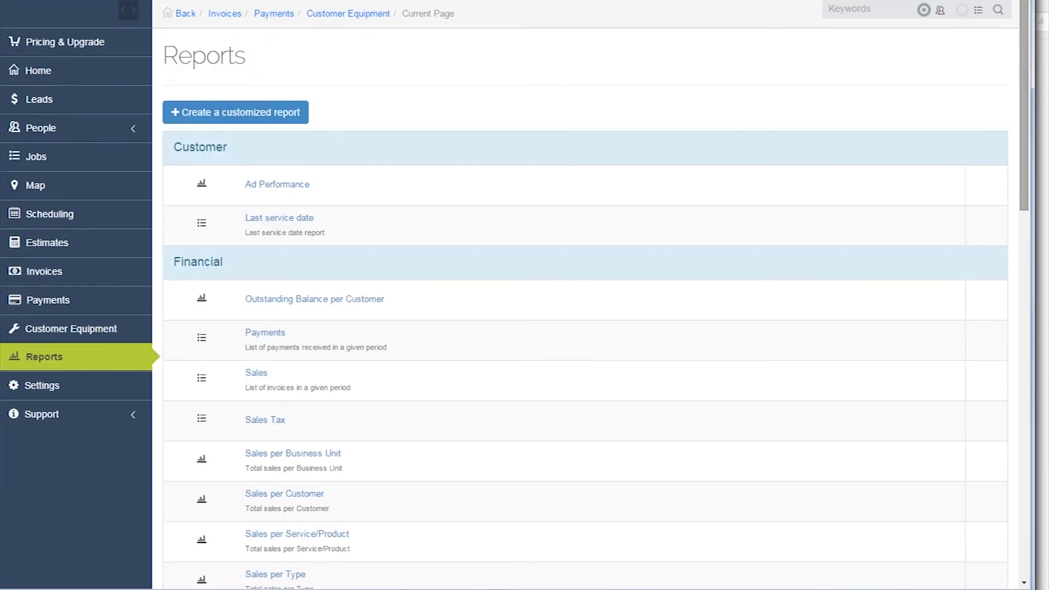